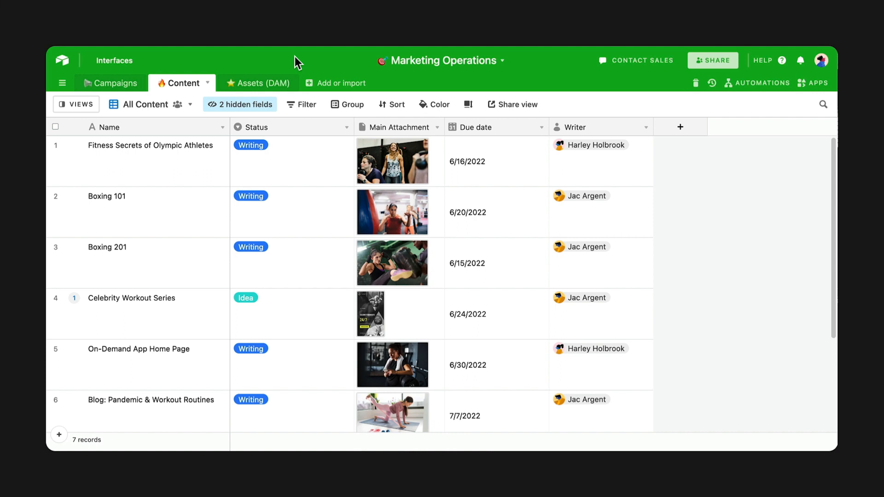
- Add 'Ready for review' and 'Approved' as Status options, then set row 1's Status to Ready for review
click(347, 127)
click(345, 147)
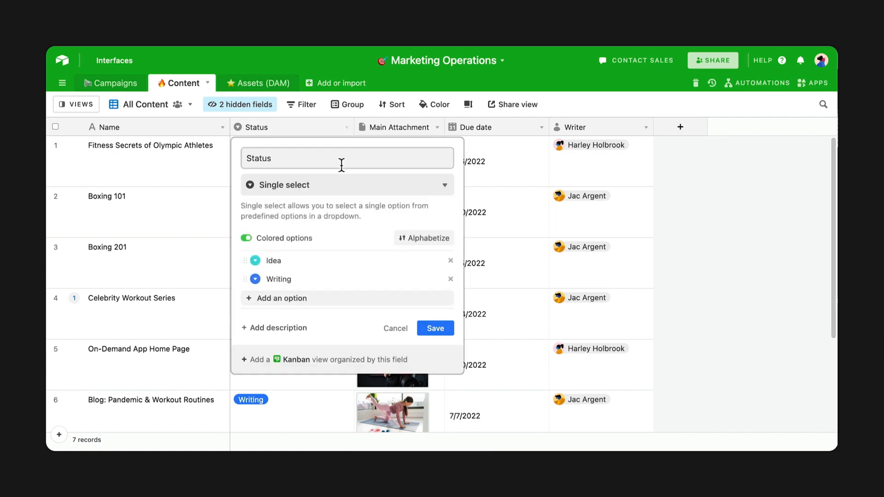
click(341, 296)
text(Ready for review)
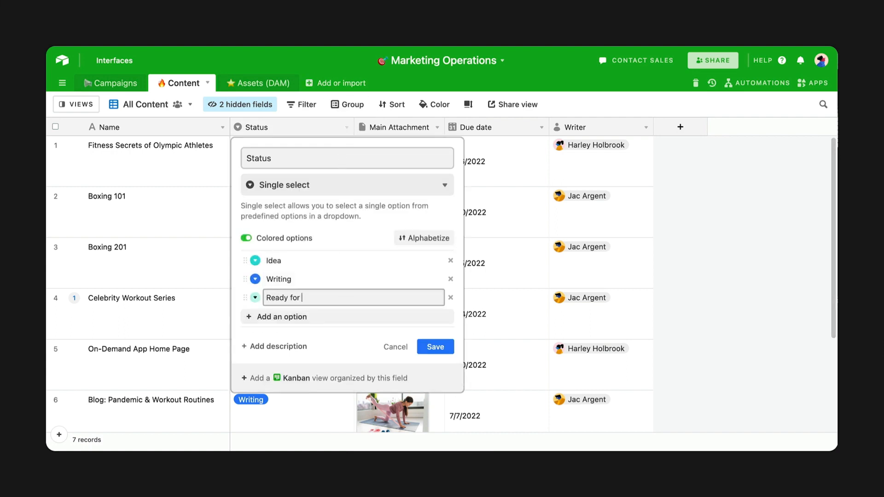
click(345, 316)
text(Approved)
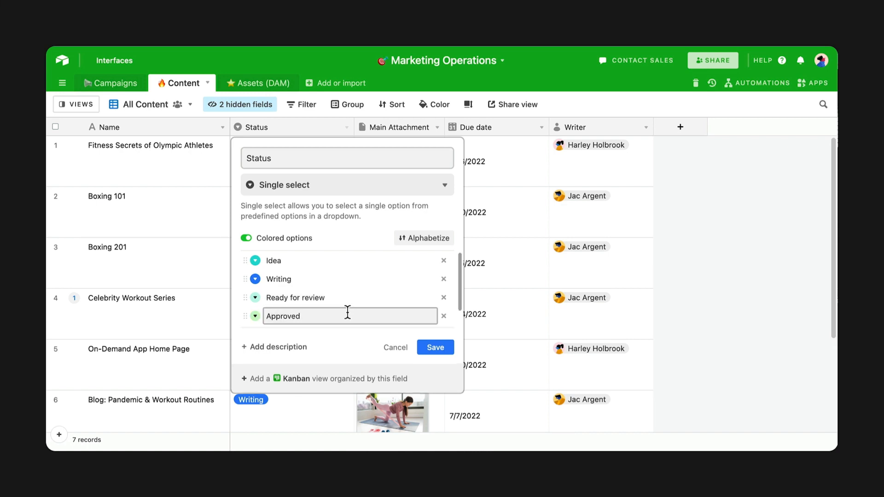
click(451, 351)
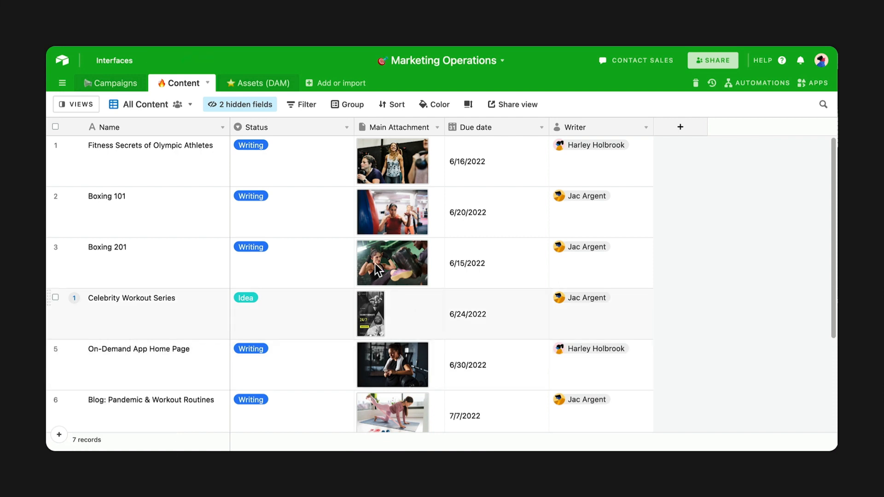
click(312, 170)
click(312, 171)
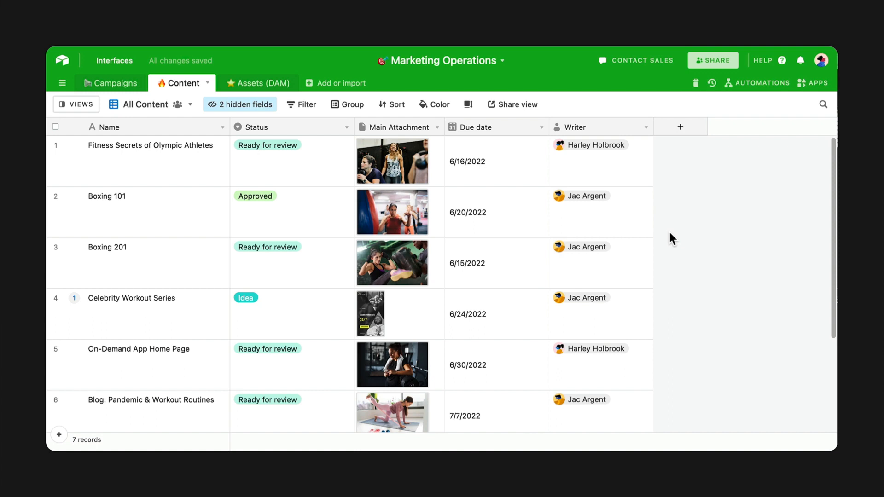
- Add a Collaborator-type field named 'Approver' to the Content table
click(699, 133)
text(Appr)
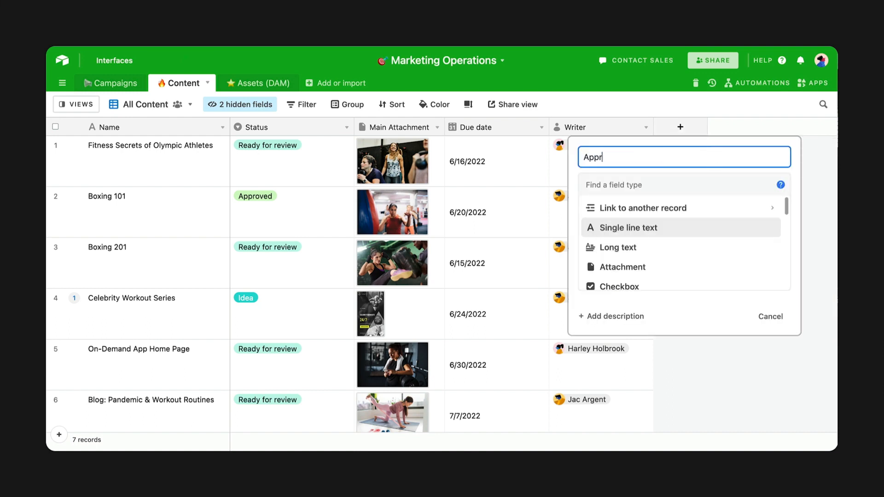
text(over)
scroll(720, 244, down, 3)
click(718, 282)
click(762, 302)
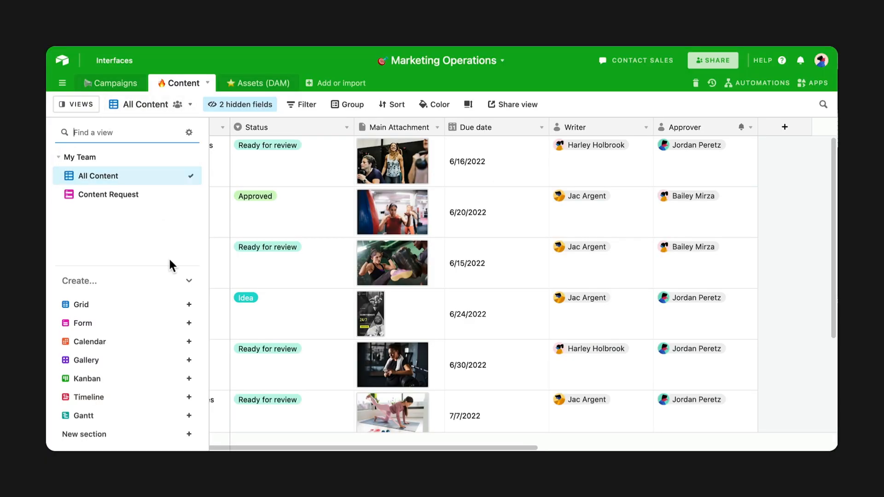
click(189, 379)
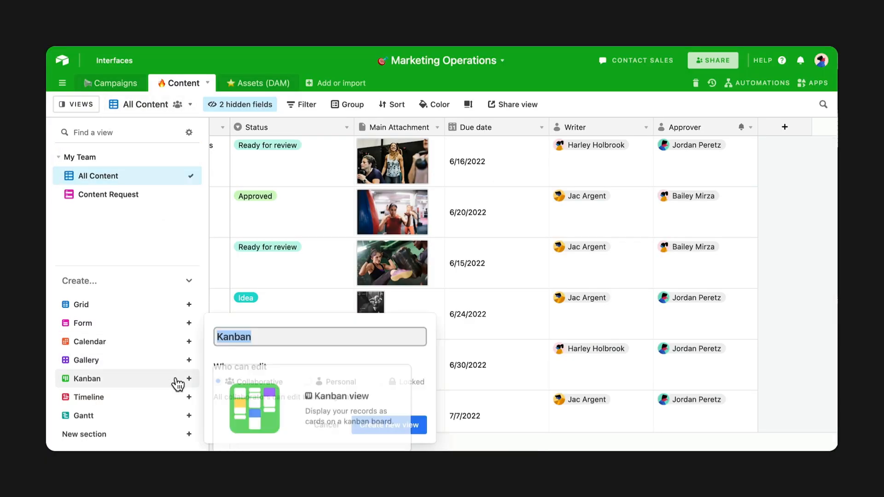
- Create a Kanban view grouped by Status and collapse its empty Uncategorized stack
click(417, 424)
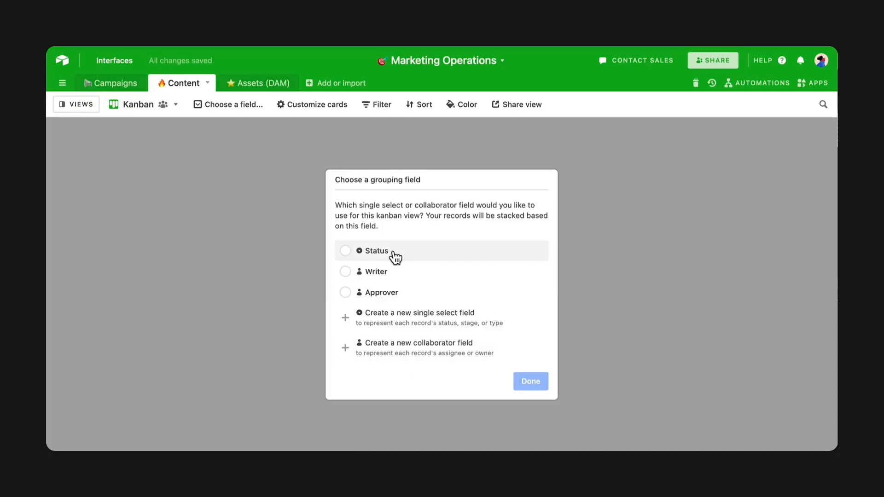
click(392, 252)
click(531, 382)
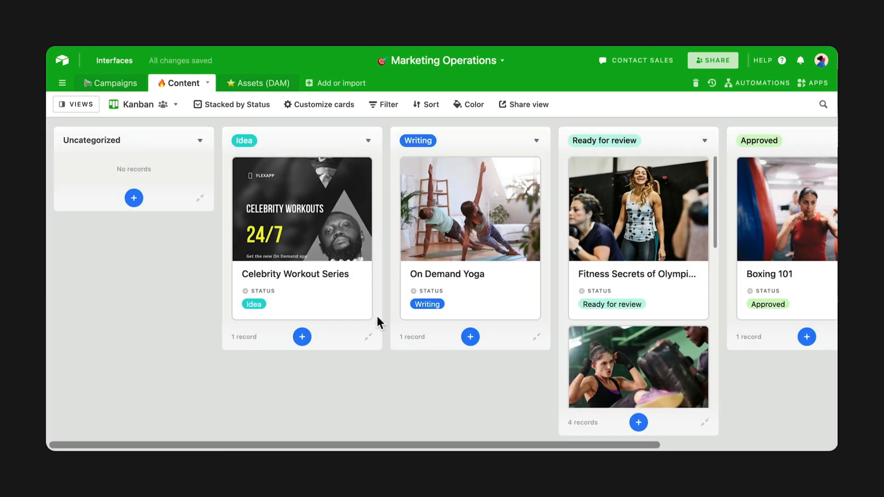
click(201, 198)
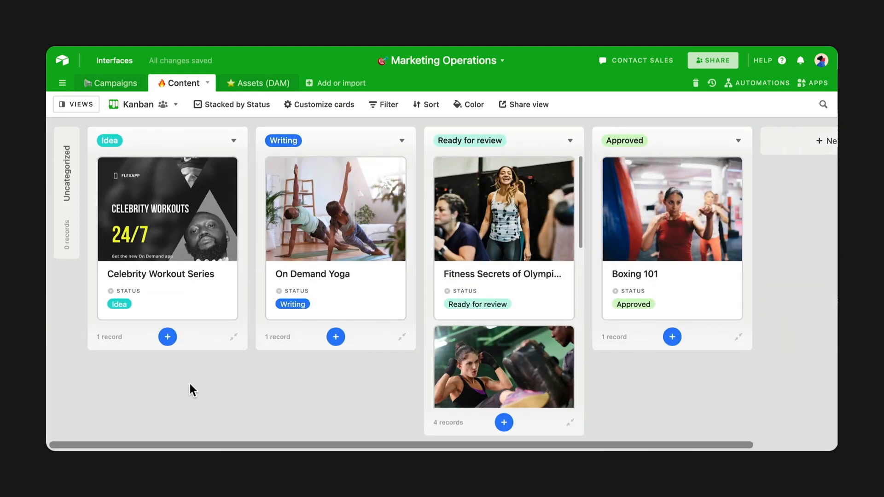
click(86, 106)
- Create a grid view named 'Ready for review' with Tall row height
click(149, 309)
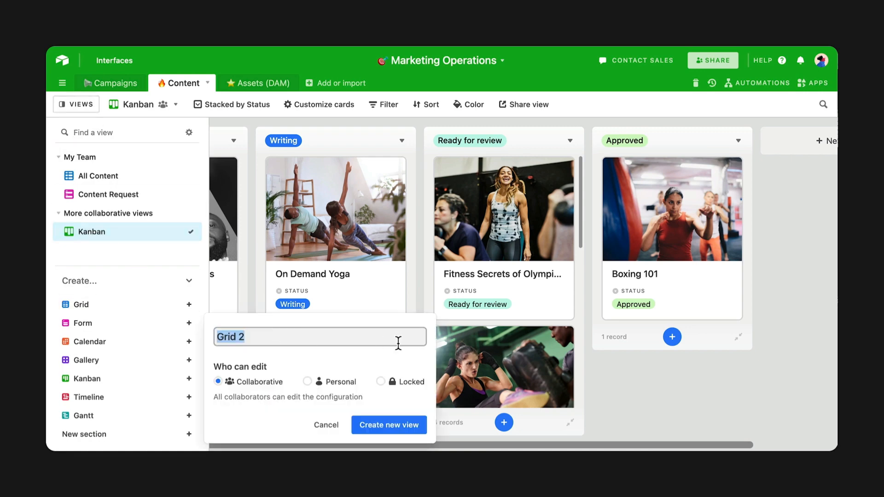
text(Ready for review)
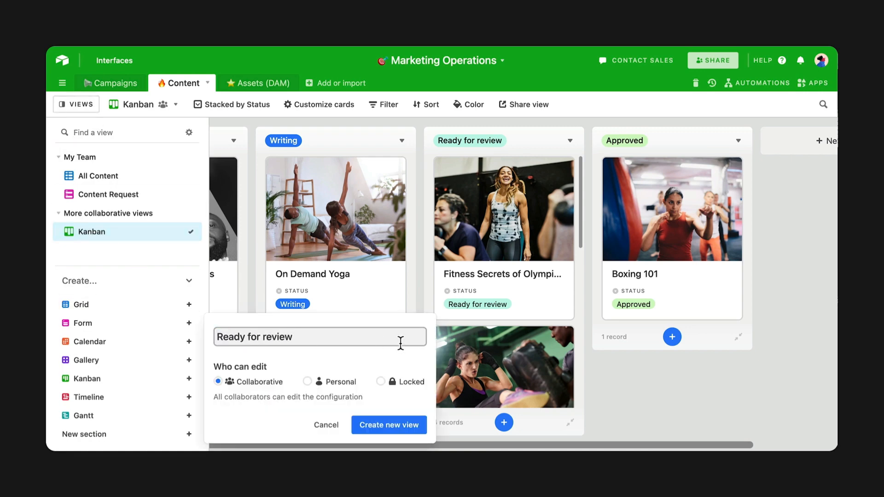
click(416, 427)
click(476, 104)
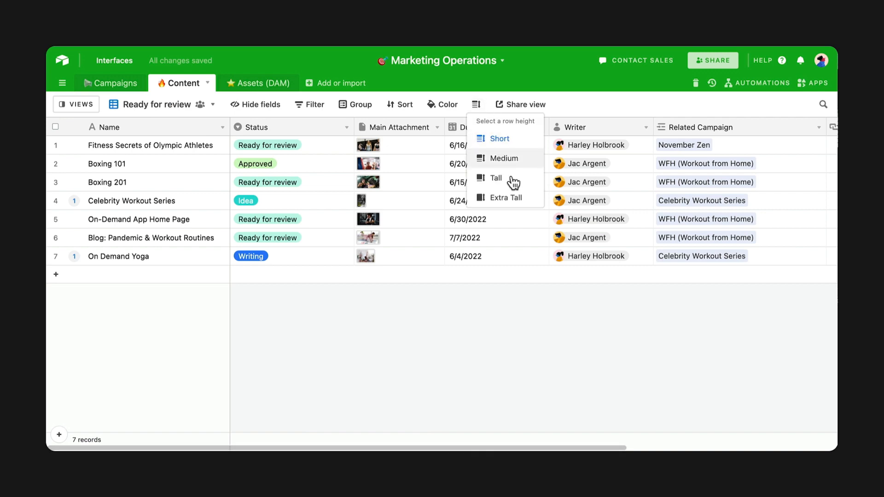
click(506, 179)
click(466, 114)
- Filter the view to records whose Status is Ready for review
click(310, 104)
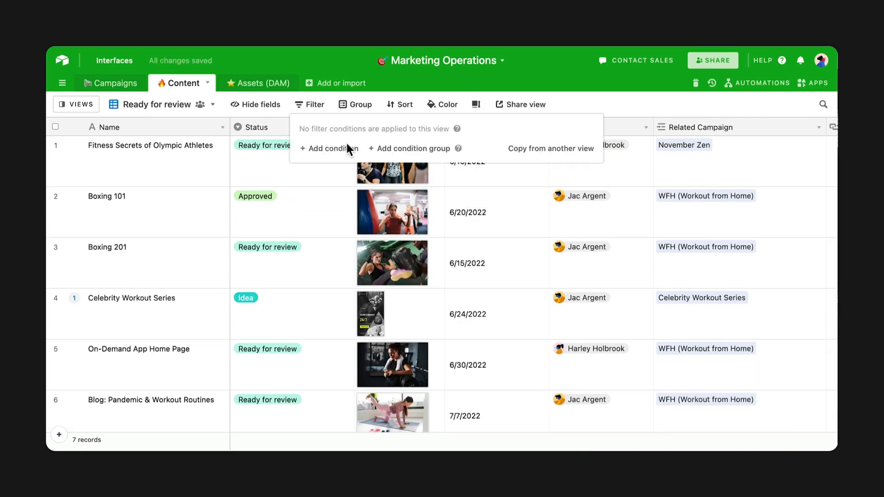
click(343, 148)
click(382, 147)
click(362, 199)
click(575, 147)
click(520, 233)
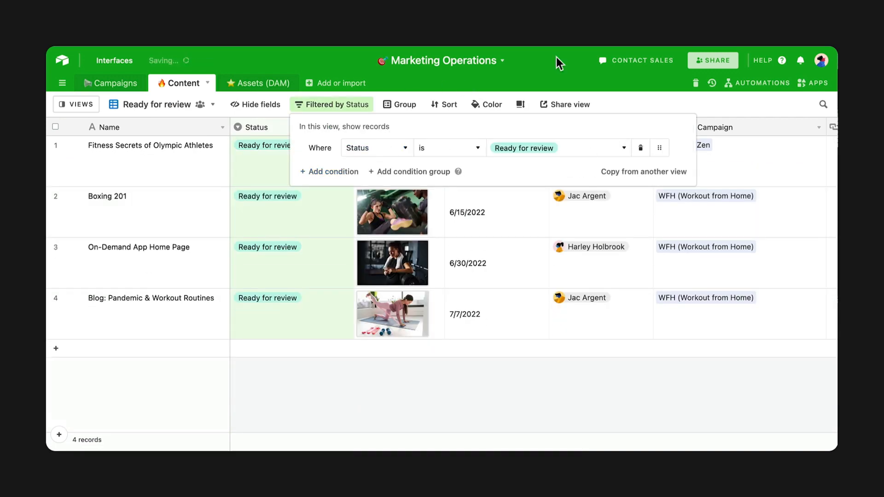
click(557, 56)
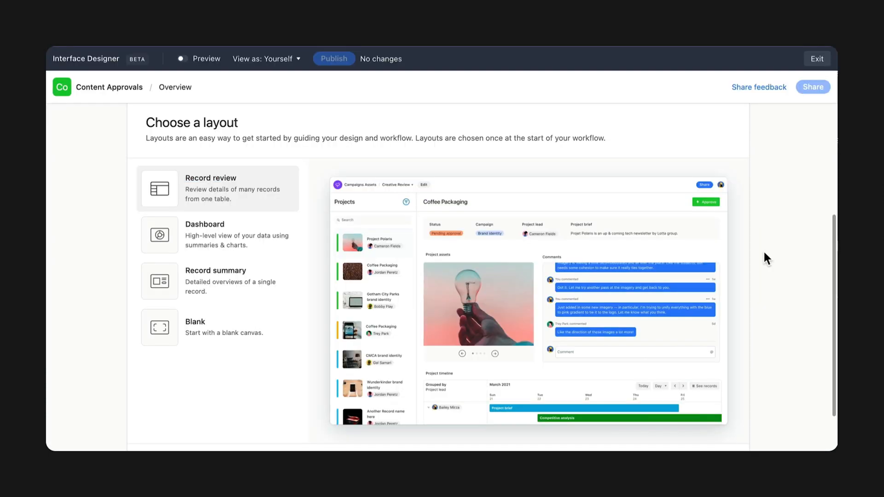
- Use the record review layout and filter its record list to Status is Ready to review
scroll(763, 253, down, 3)
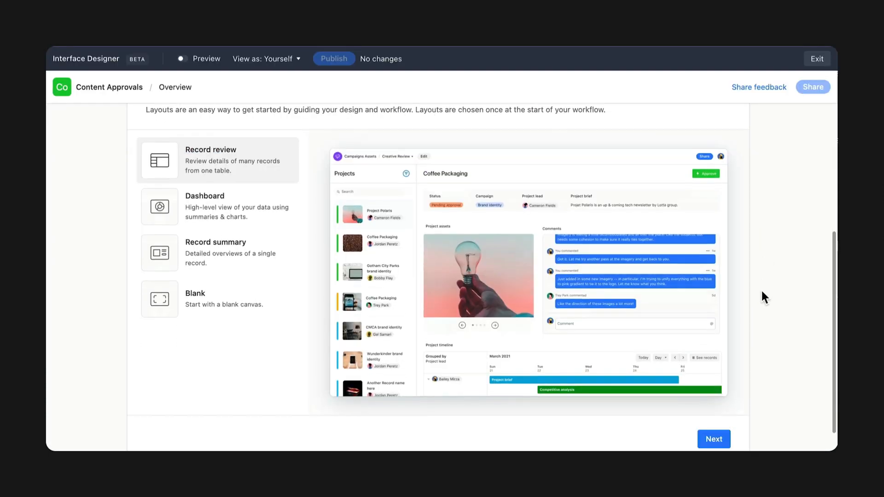
click(725, 410)
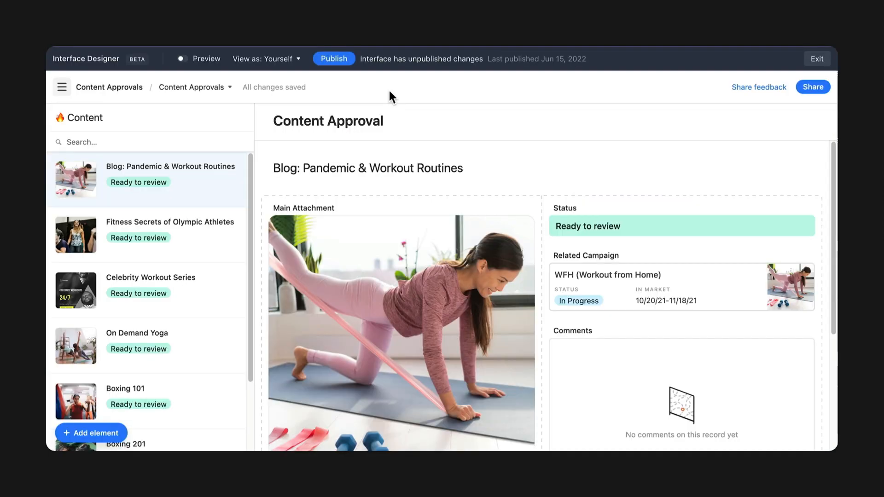
click(219, 118)
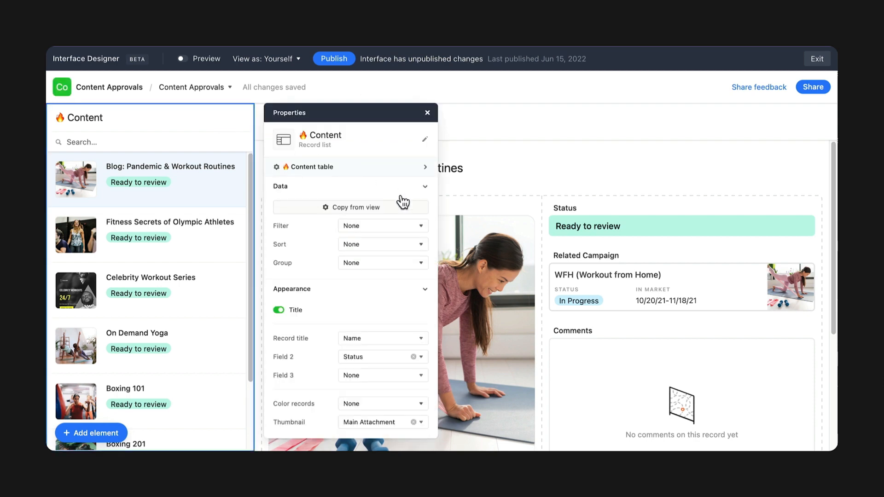
click(423, 225)
click(190, 294)
click(198, 348)
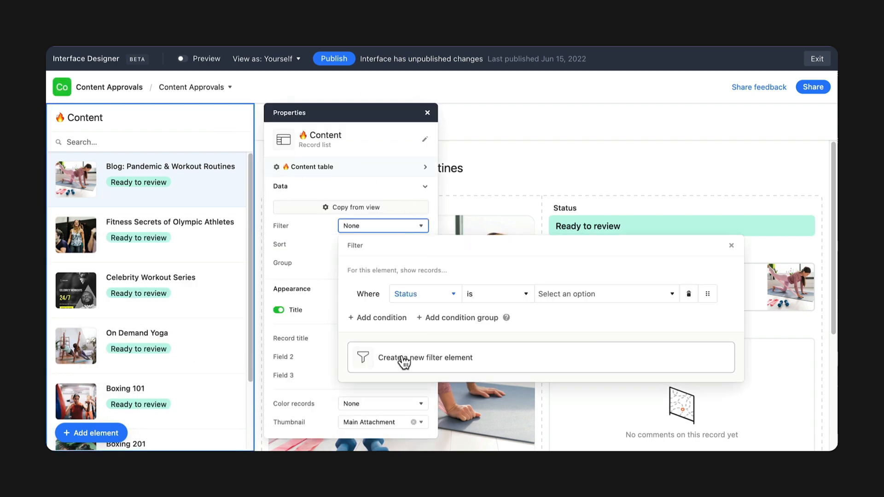
click(653, 294)
click(651, 378)
- Add a second list filter condition: Approver is the current user
click(385, 317)
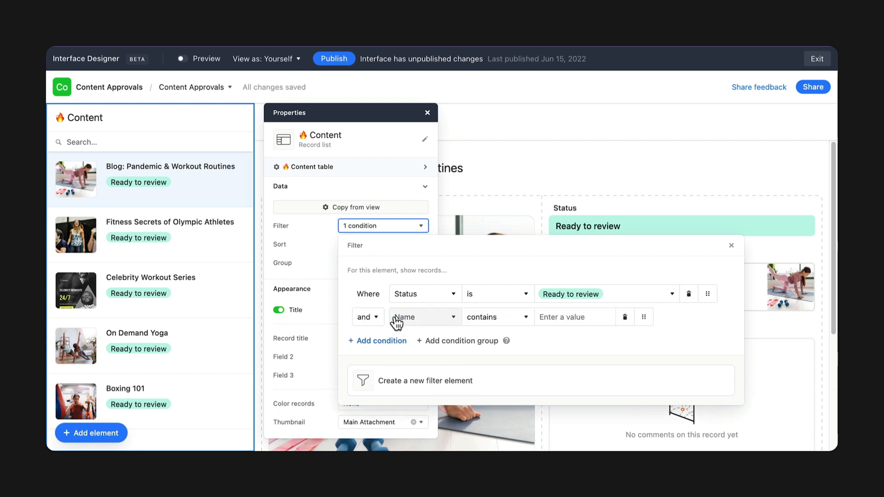
click(452, 317)
click(453, 290)
click(629, 317)
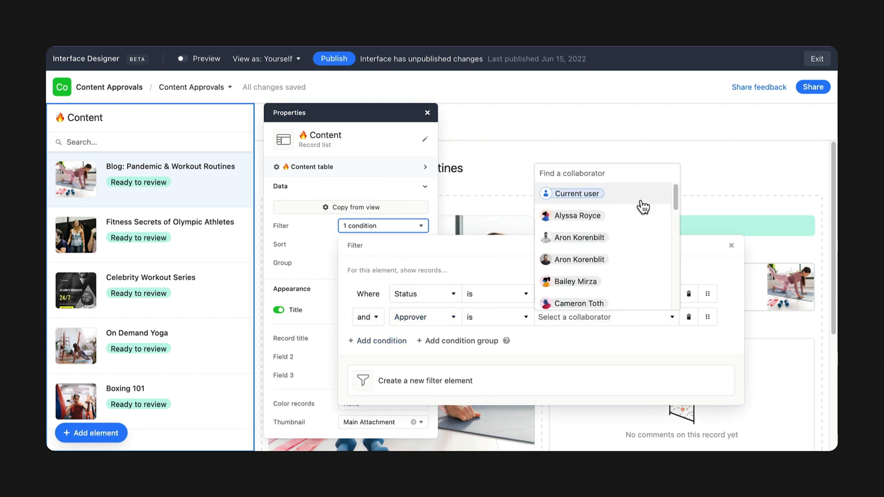
click(663, 194)
click(637, 156)
click(636, 156)
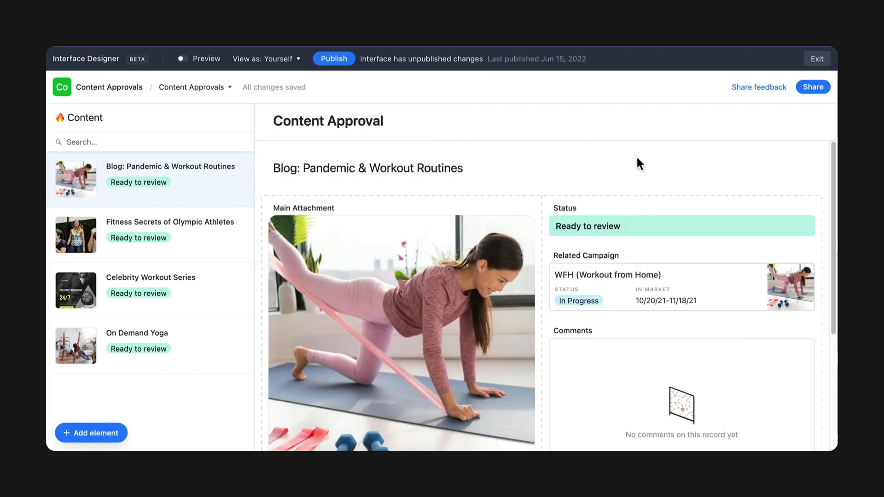
click(87, 435)
- Add a button labelled 'Approve' beside the record title
click(123, 270)
scroll(236, 385, down, 5)
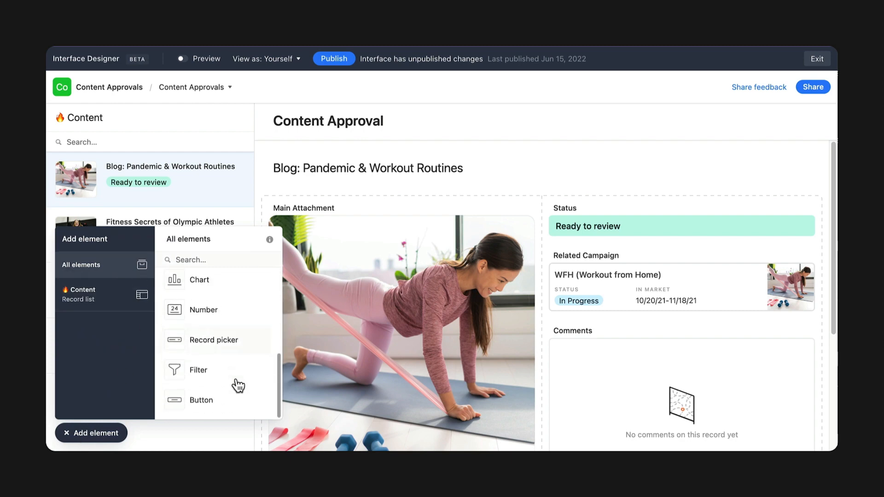
click(235, 399)
click(652, 180)
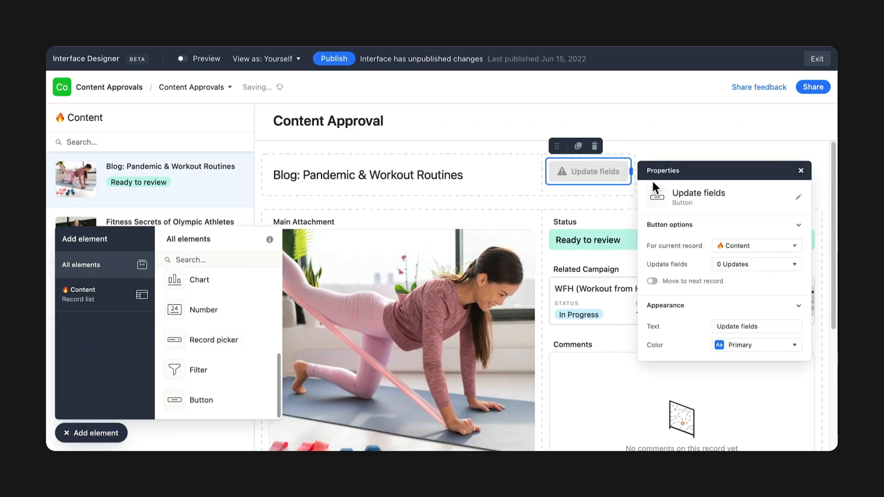
click(799, 201)
text(Approve)
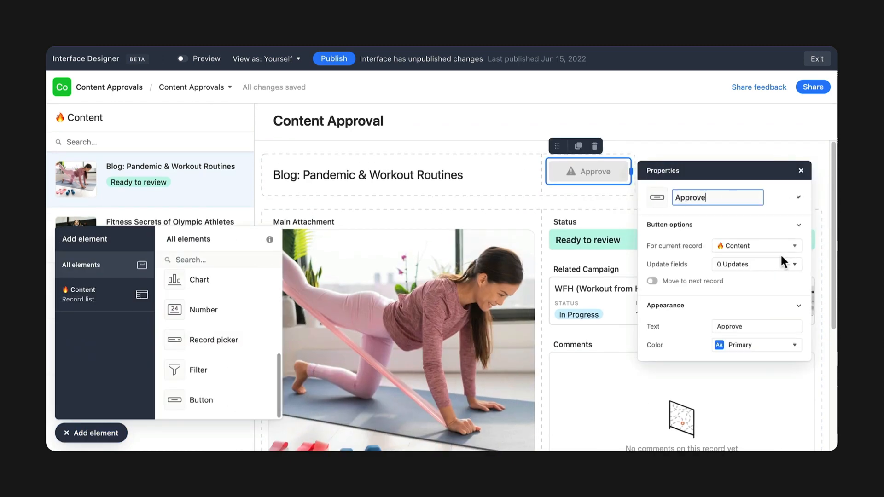
- Make the Approve button update the record's Status to Approved
click(773, 265)
click(544, 330)
click(596, 340)
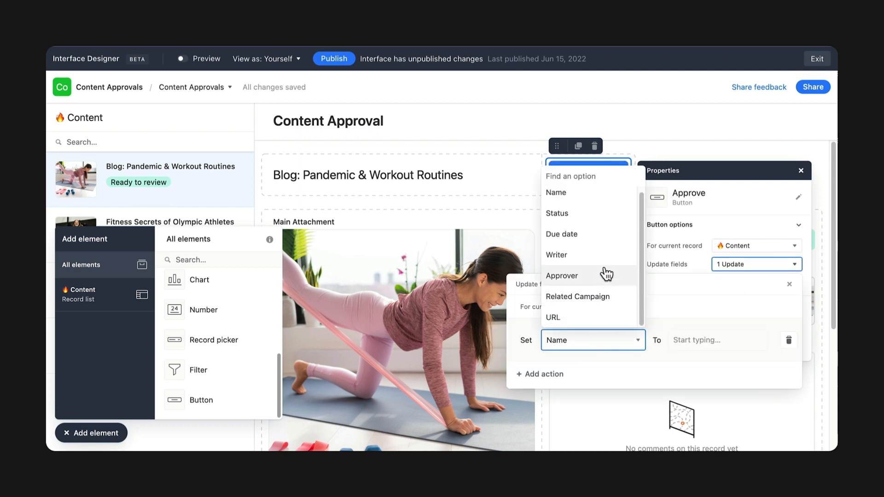
click(562, 214)
click(687, 341)
click(705, 322)
click(714, 274)
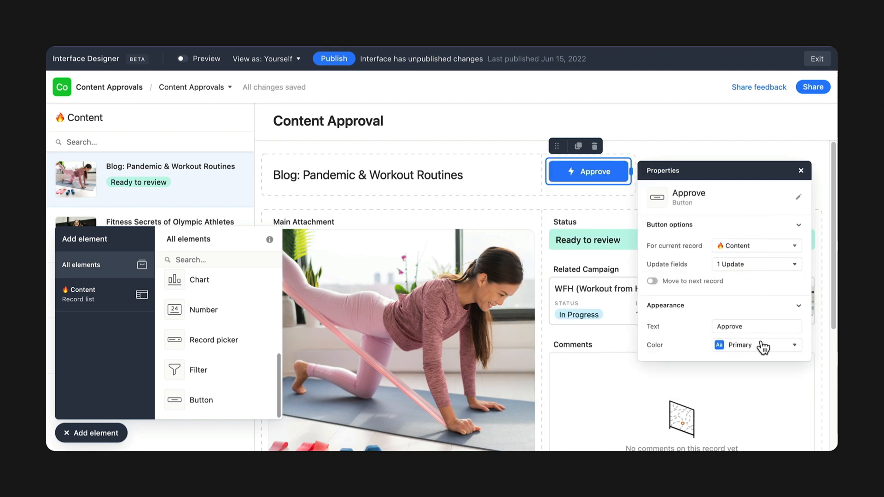
- Color the Approve button green and use it on Blog: Pandemic & Workout Routines
click(761, 347)
click(767, 324)
click(755, 118)
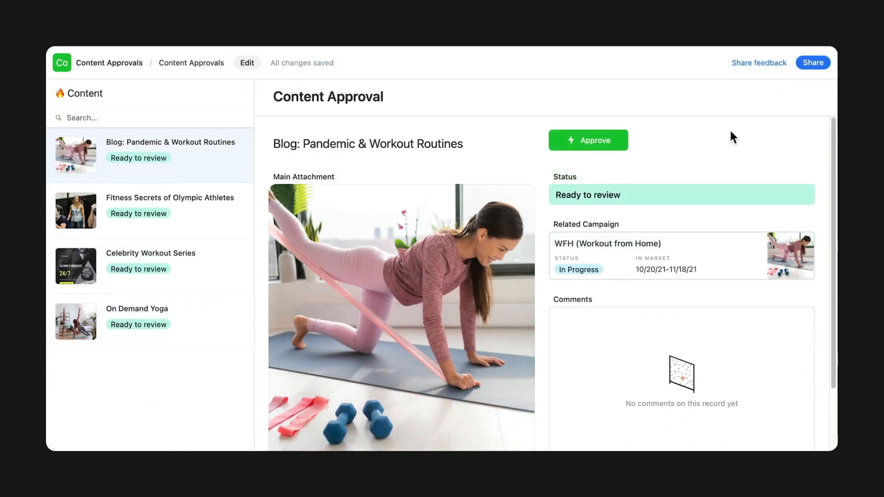
click(617, 144)
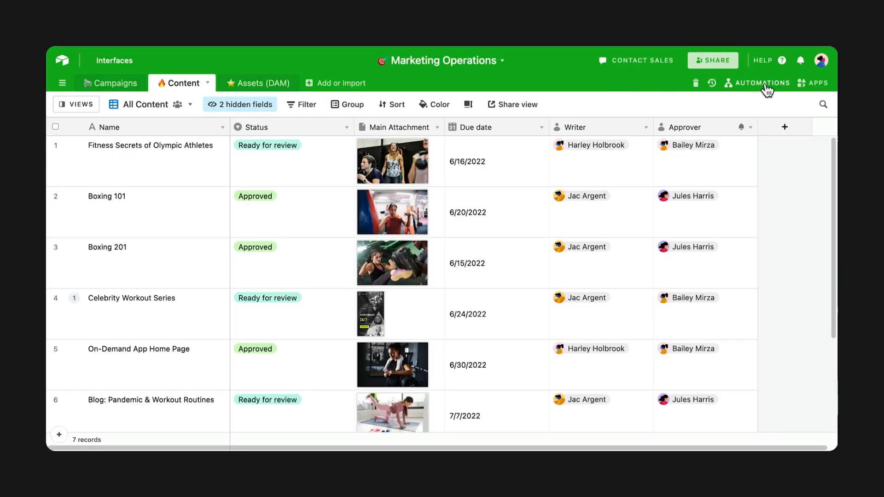
- Create an automation named 'Ready for review' with a 'When record matches conditions' trigger
click(771, 83)
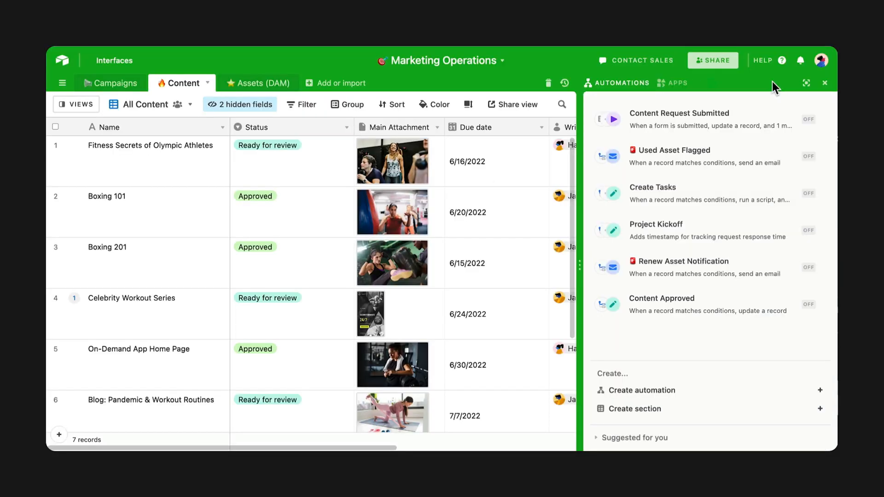
click(788, 393)
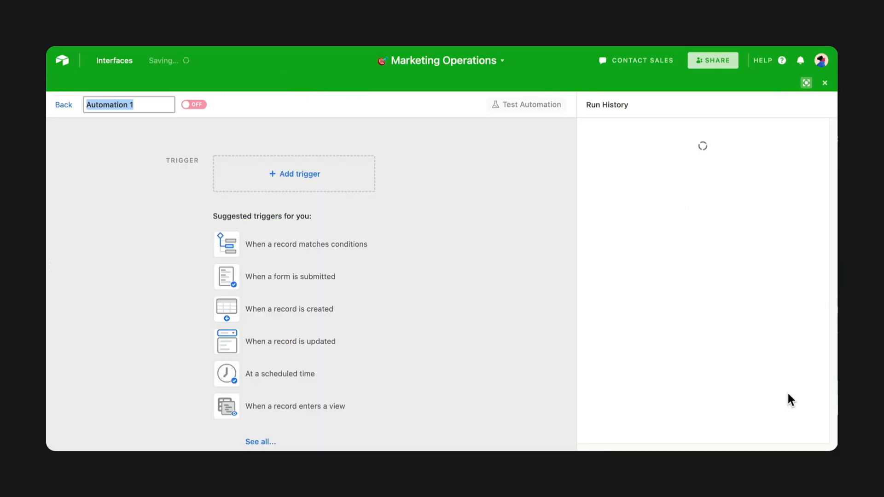
text(Ready for review)
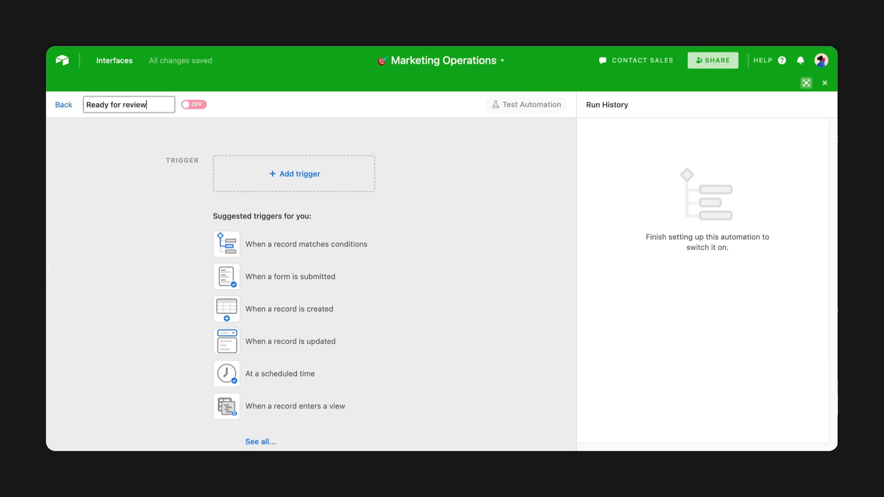
key(Return)
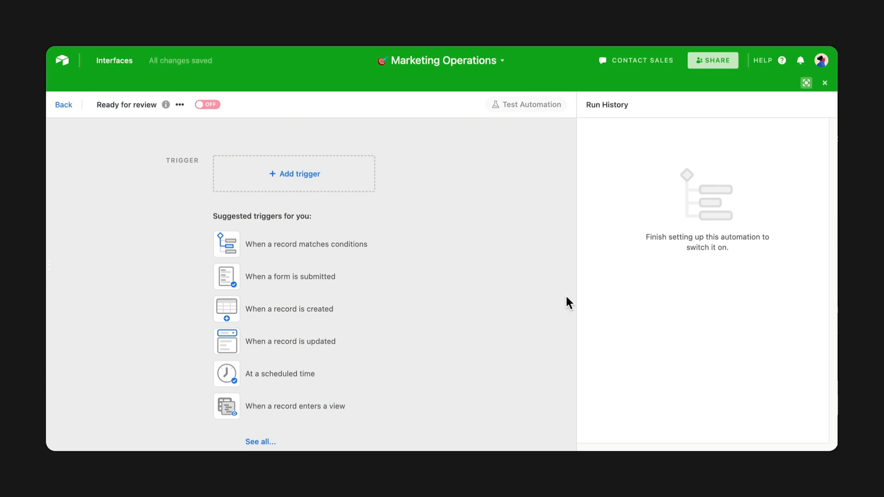
click(368, 185)
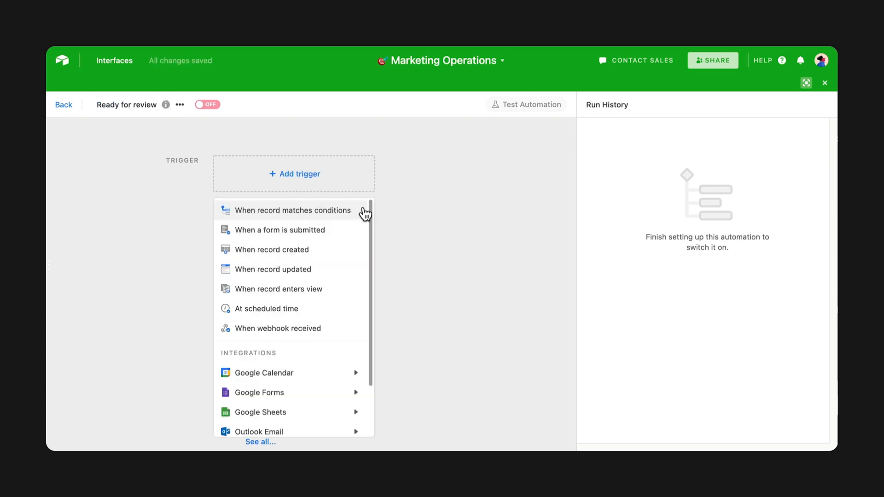
click(364, 210)
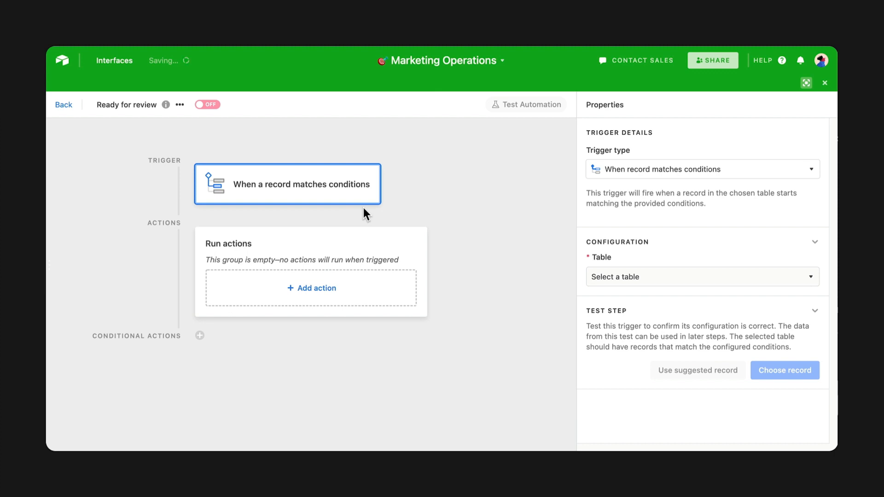
- Set the trigger to watch the Content table for records whose Status is Ready for review
click(712, 293)
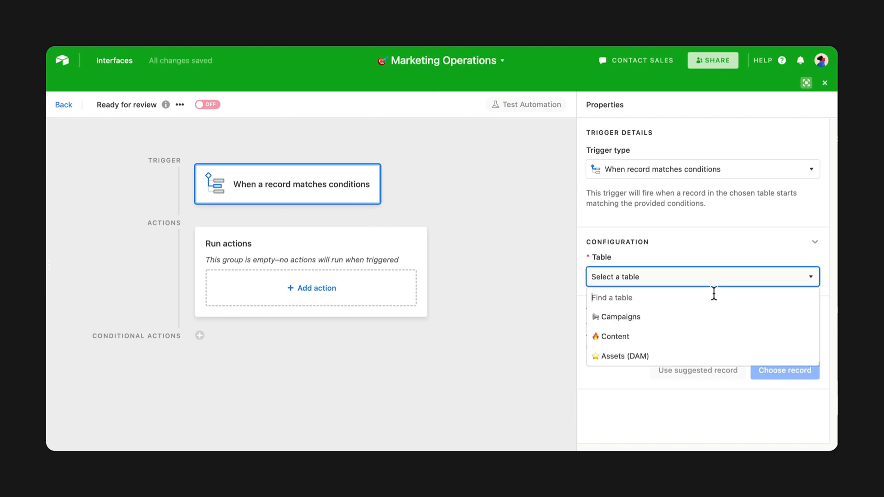
click(709, 339)
click(642, 322)
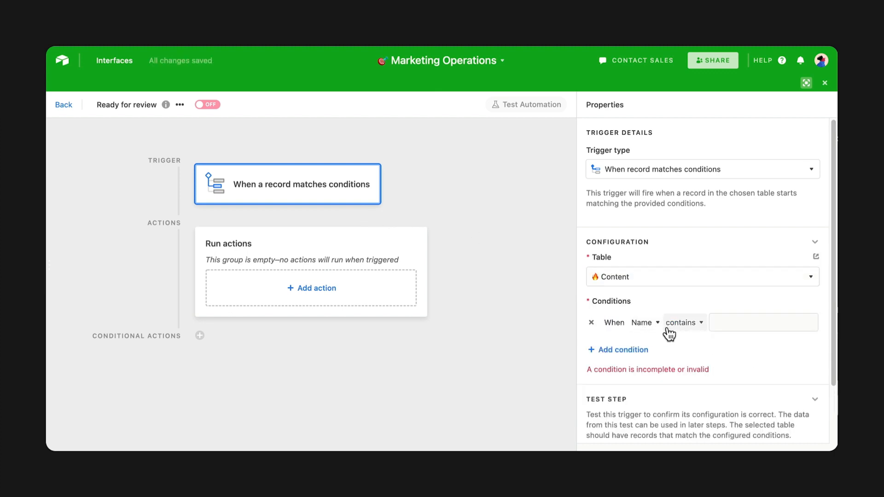
click(657, 324)
click(686, 217)
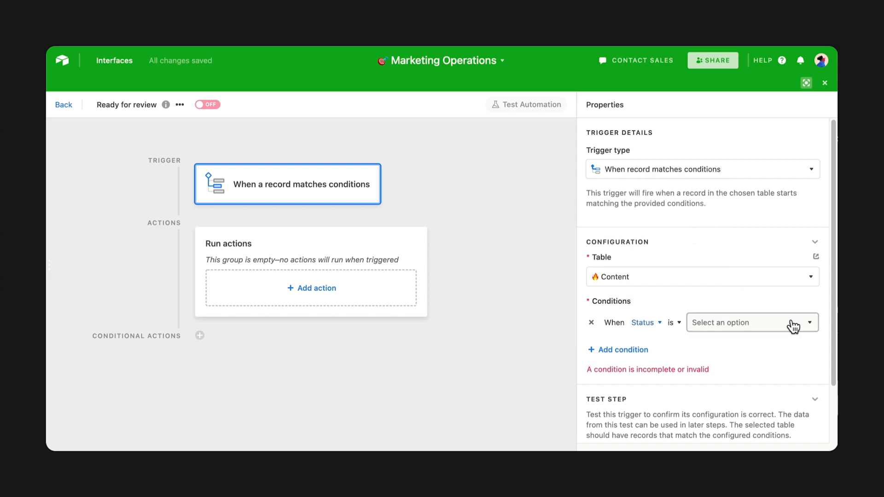
click(794, 322)
click(785, 405)
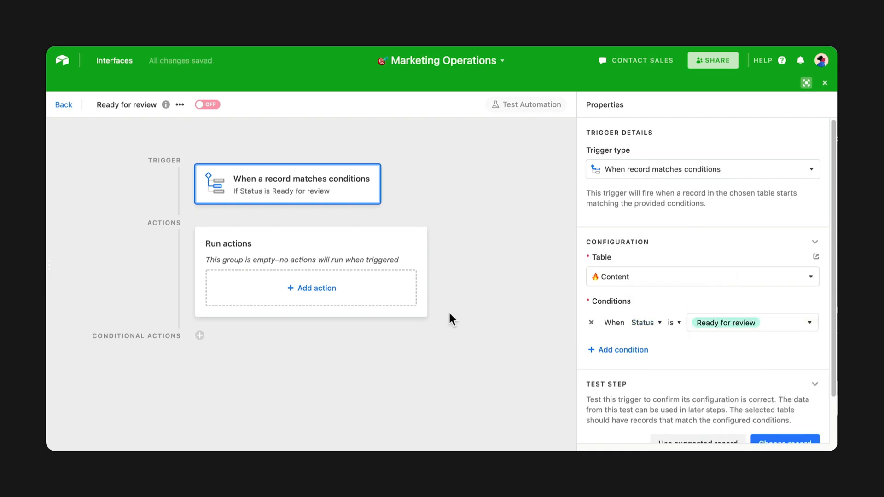
click(399, 300)
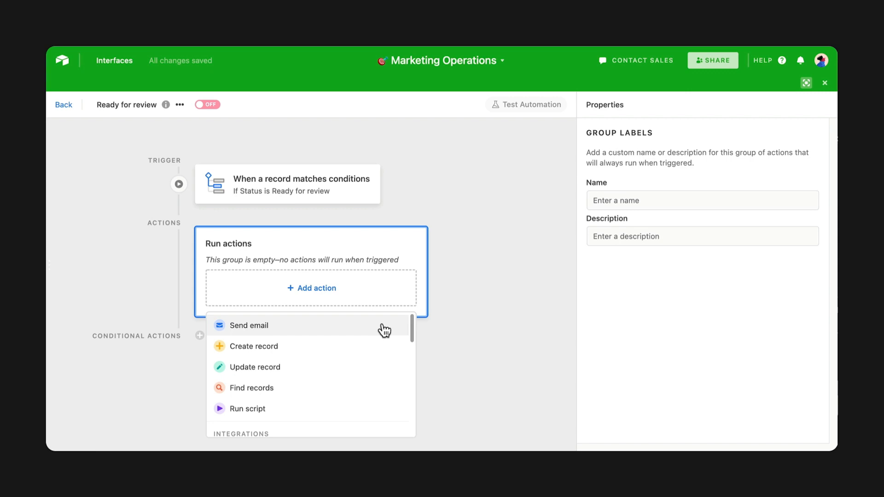
- Browse the available actions and add a Send email action
scroll(385, 331, down, 5)
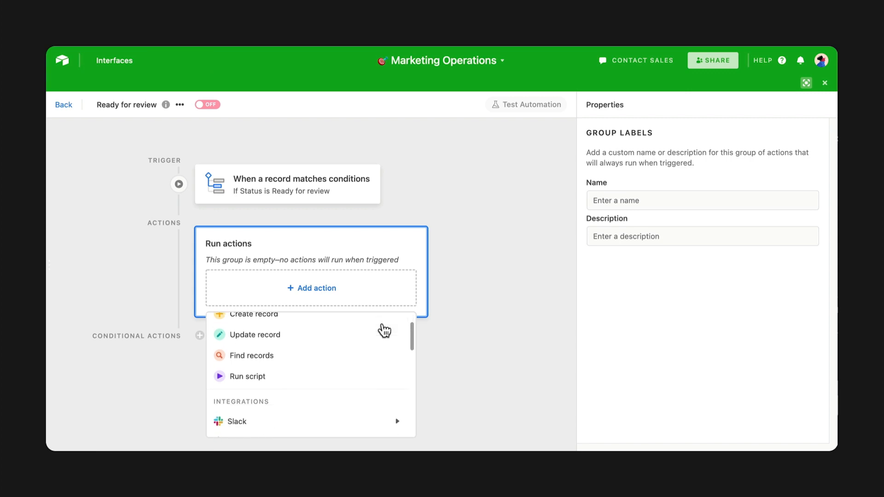
mouse_move(379, 335)
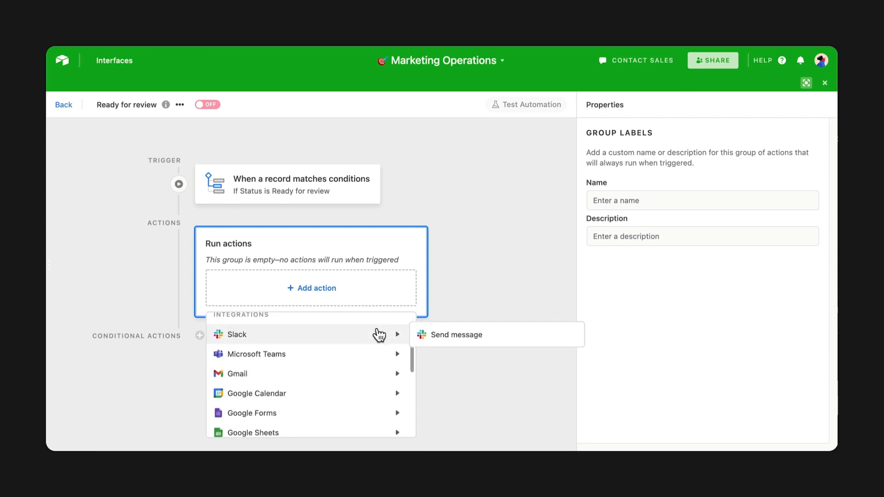
mouse_move(378, 359)
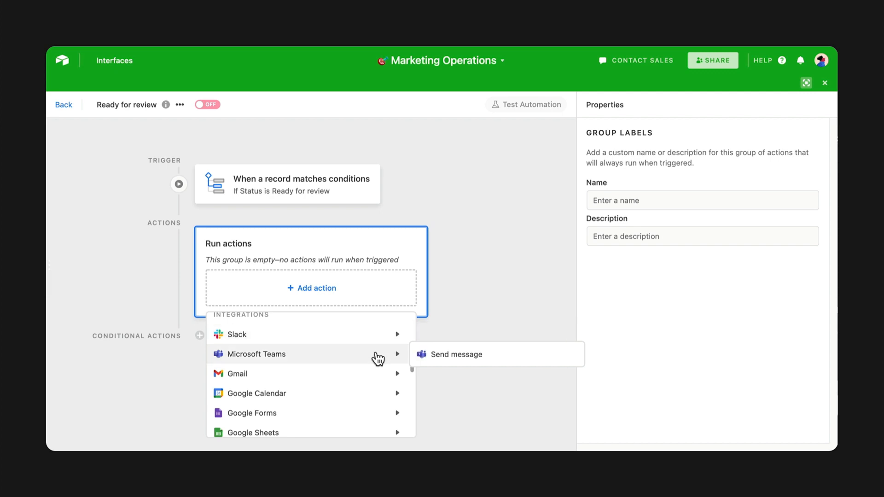
scroll(377, 364, down, 5)
mouse_move(374, 405)
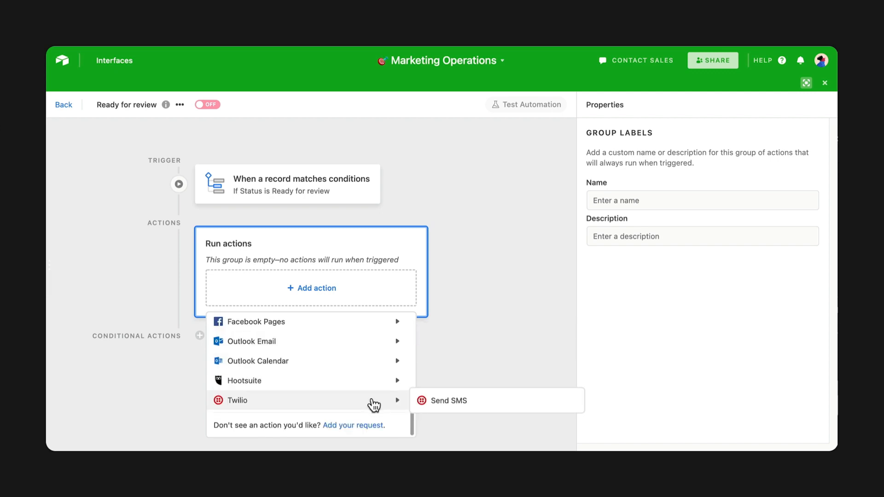
scroll(378, 335, up, 10)
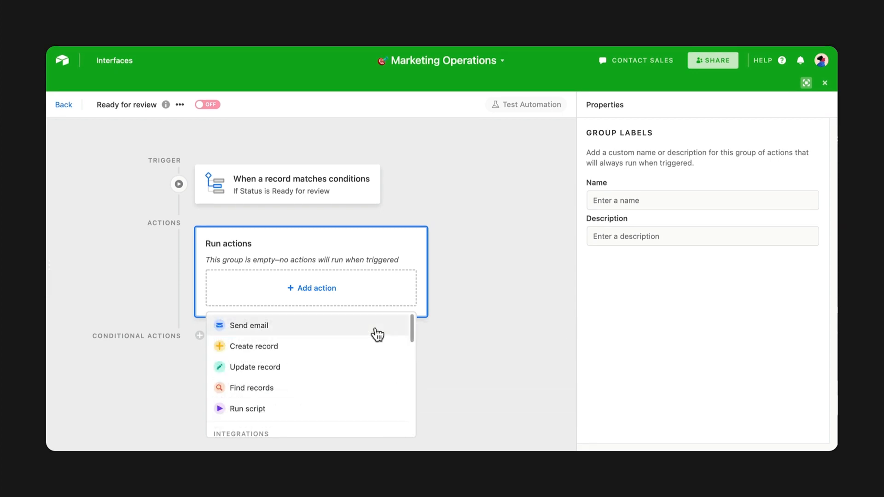
click(378, 333)
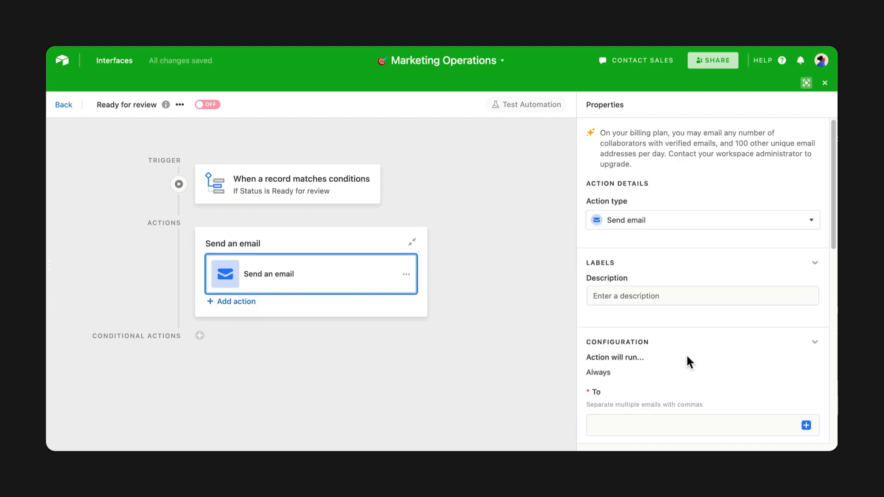
- Address the email to the triggering record's Approver email
scroll(688, 359, down, 5)
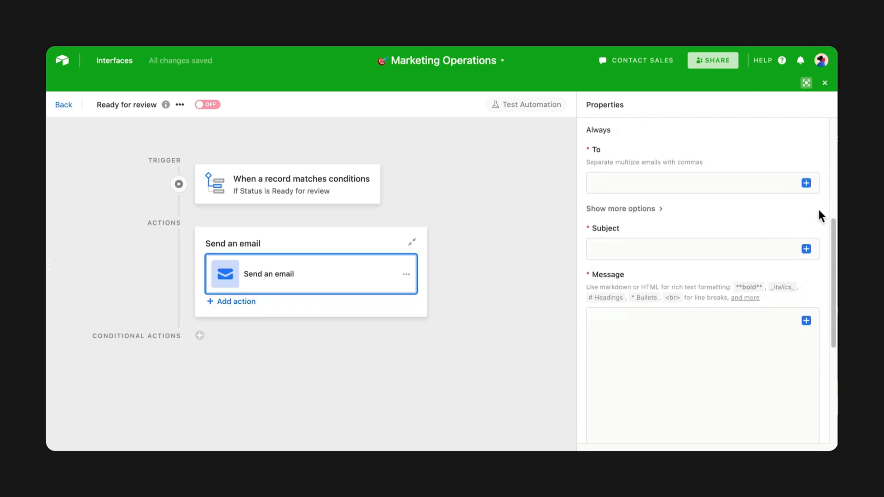
click(806, 183)
click(802, 222)
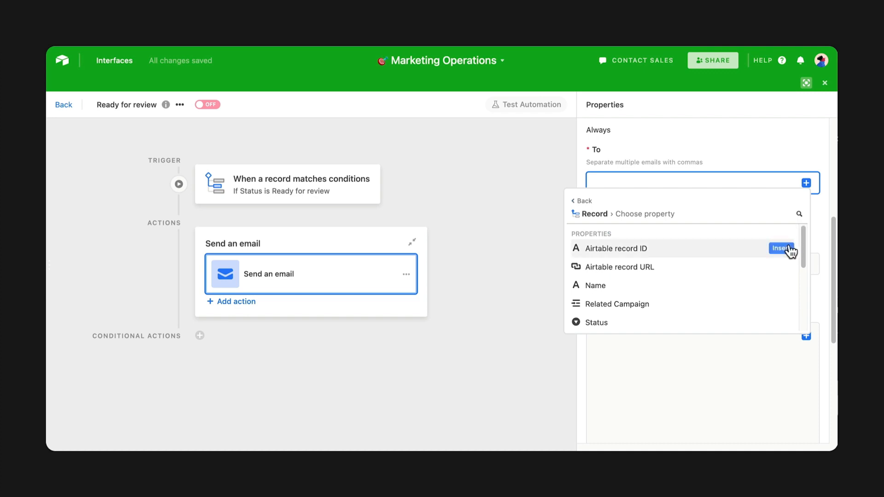
scroll(785, 256, down, 3)
scroll(782, 286, down, 2)
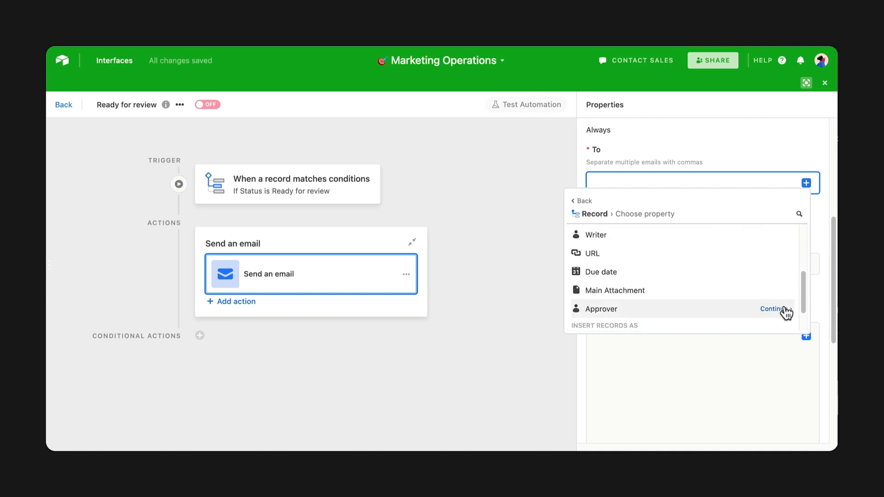
click(781, 307)
click(788, 255)
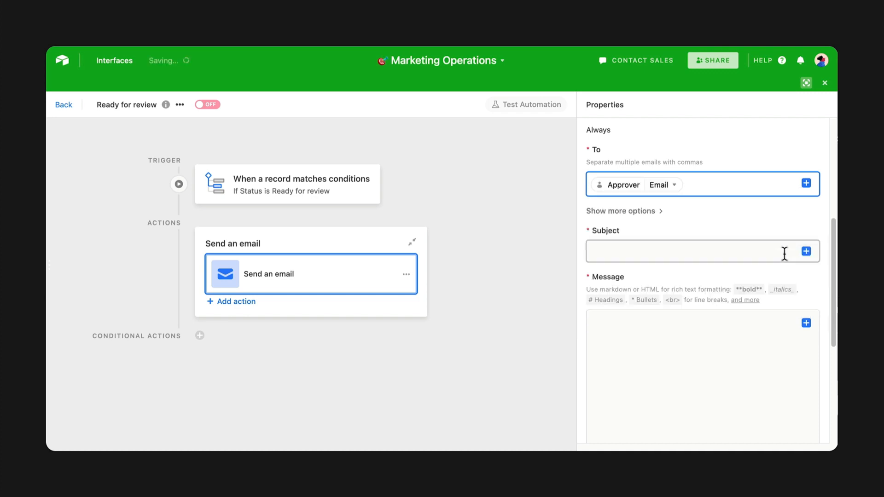
- Set the email subject to the record's Name followed by 'is ready for review'
click(805, 253)
click(794, 291)
click(779, 358)
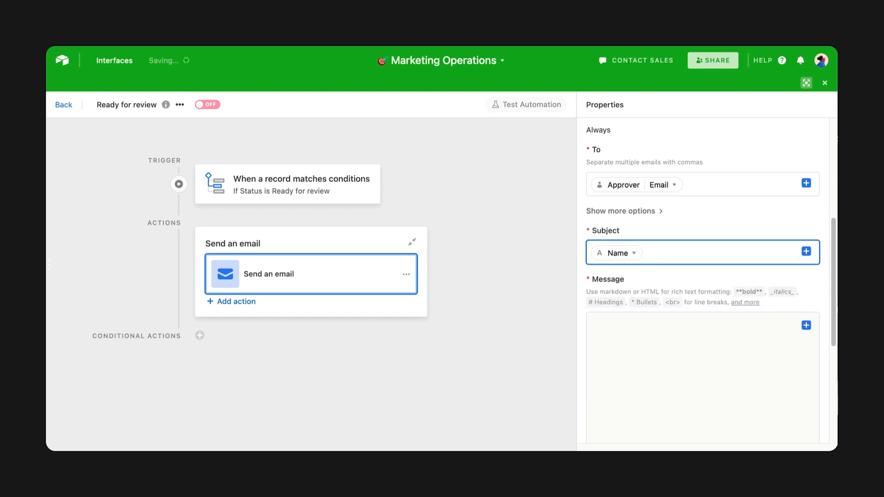
text(is ready for review)
- Paste the prepared message into the email body and generate a test preview
scroll(803, 281, down, 2)
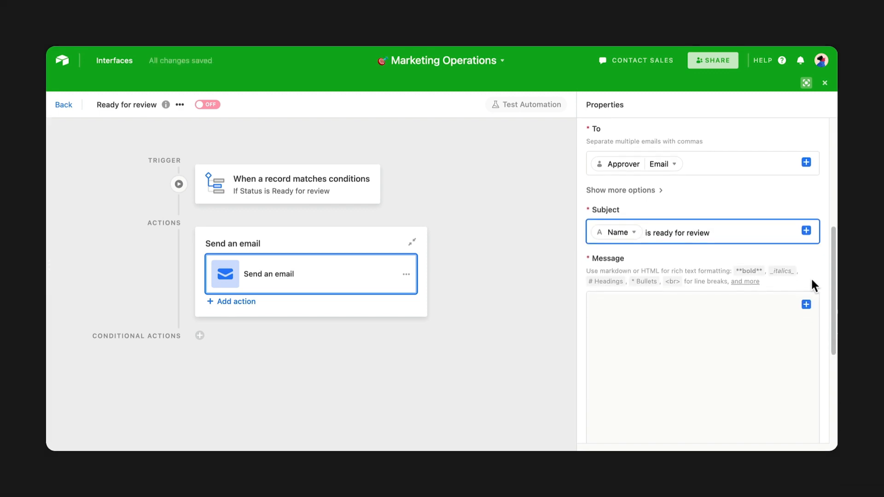
click(760, 333)
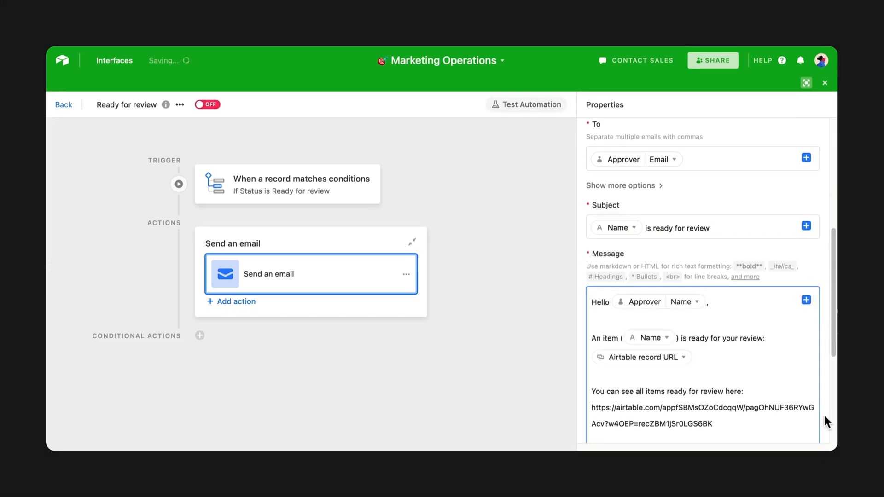
scroll(815, 420, down, 5)
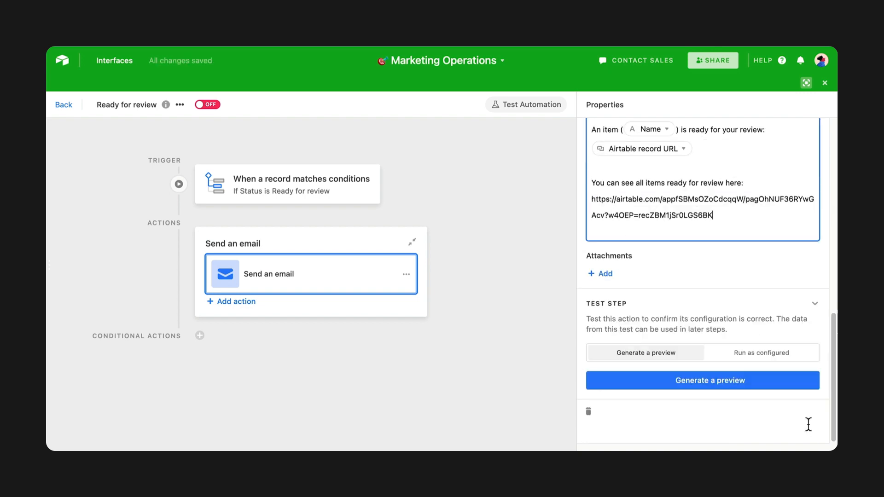
click(700, 379)
click(555, 322)
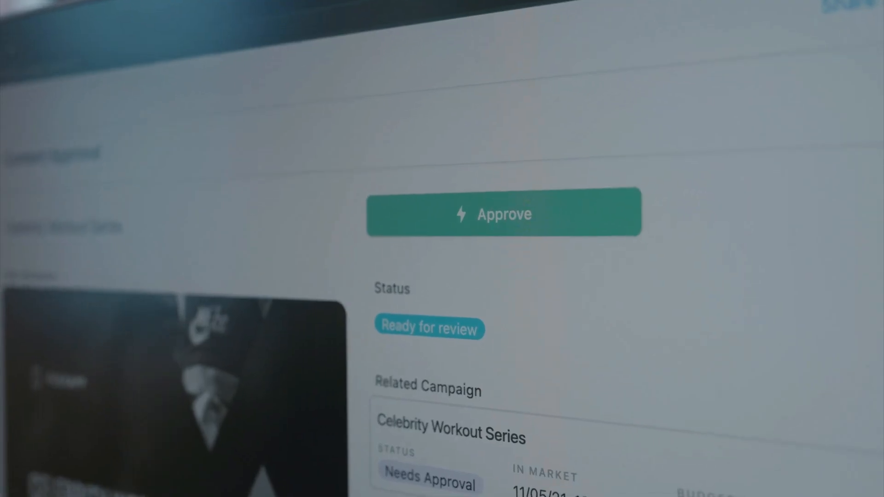
- Approve the two remaining Ready for review items in the Content Approval interface
click(419, 230)
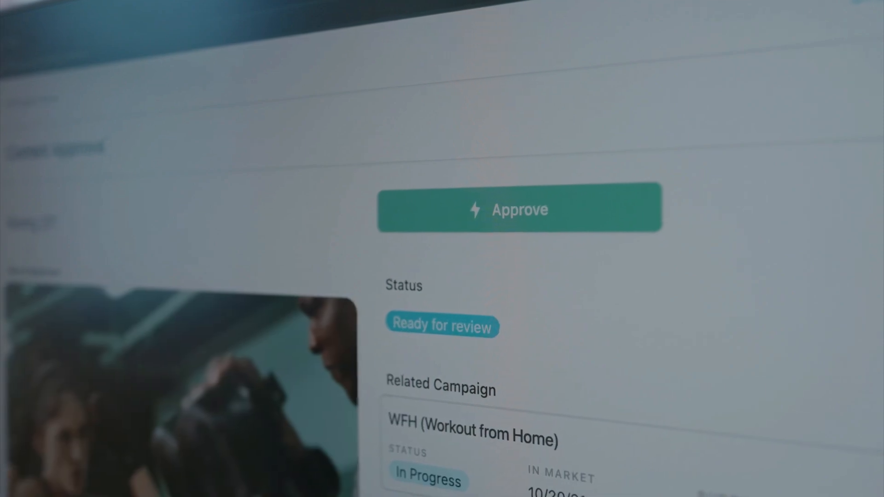
click(436, 225)
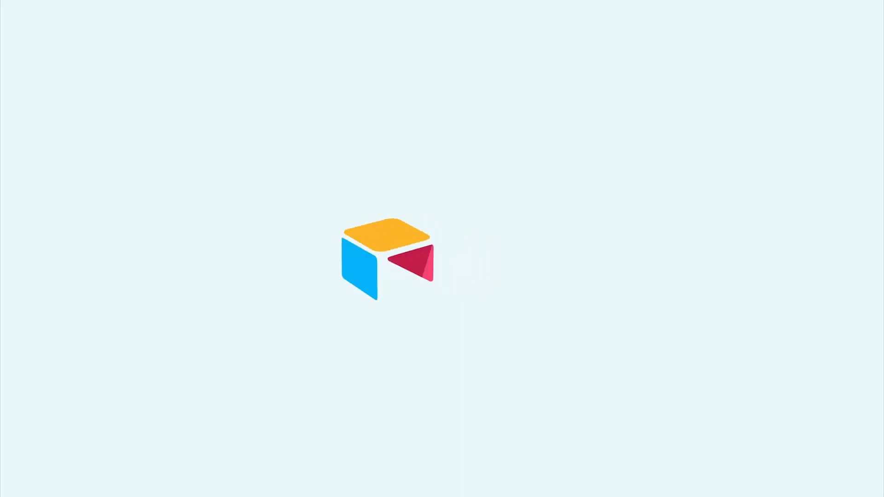